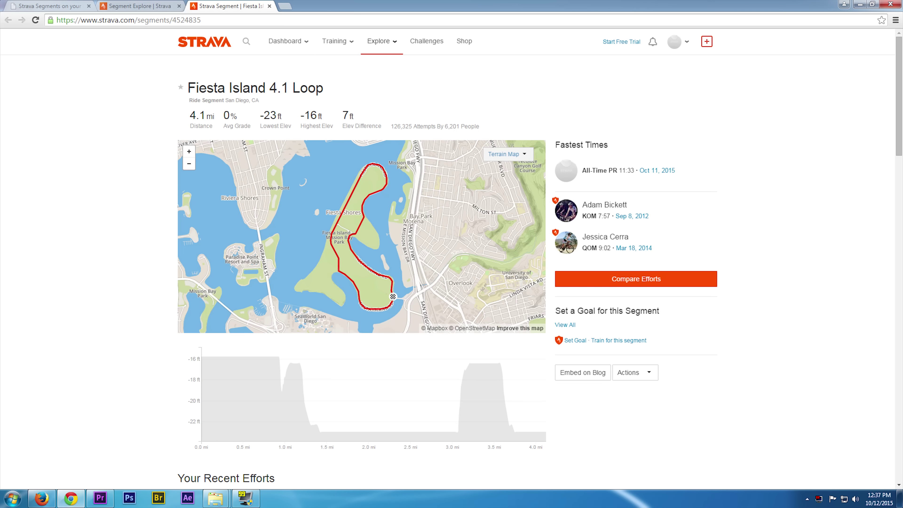
# Zoom and pan the Segment Explore map onto Fiesta Island until its four segments, including 4.1 Loop, are listed
pyautogui.moveTo(382, 42)
pyautogui.click(140, 6)
pyautogui.scroll(-4, 462, 242)
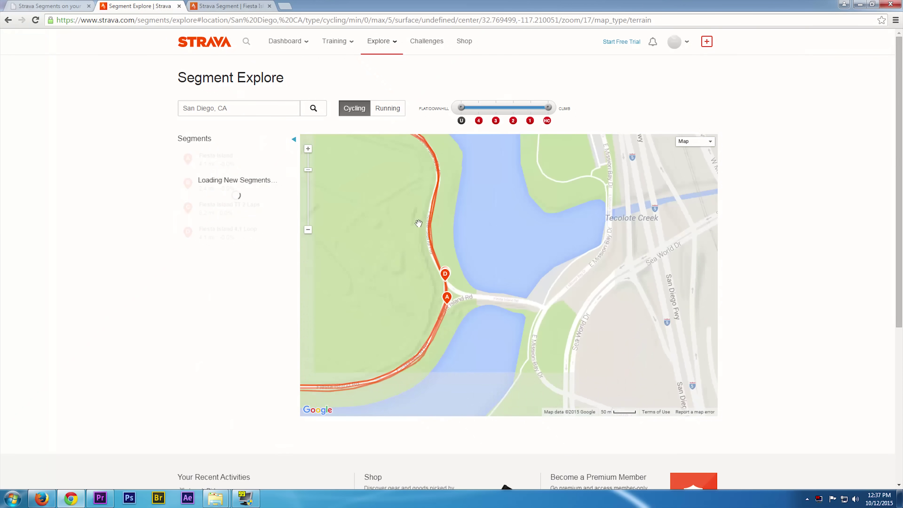
pyautogui.moveTo(467, 255); pyautogui.dragTo(526, 290)
pyautogui.scroll(-1, 526, 290)
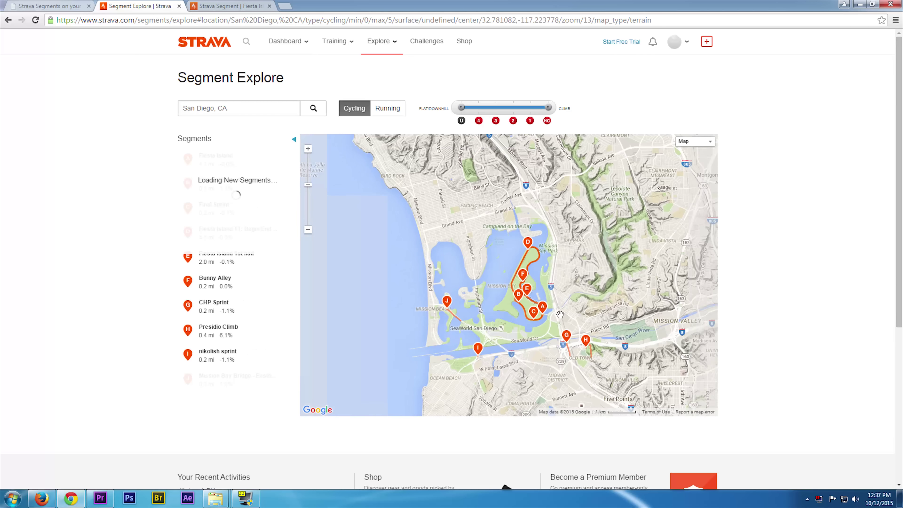
pyautogui.scroll(2, 526, 290)
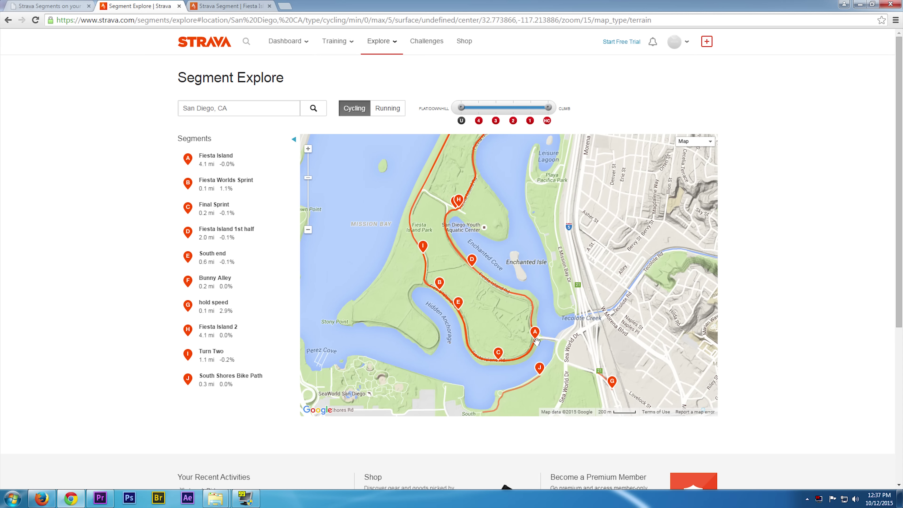
pyautogui.scroll(3, 536, 340)
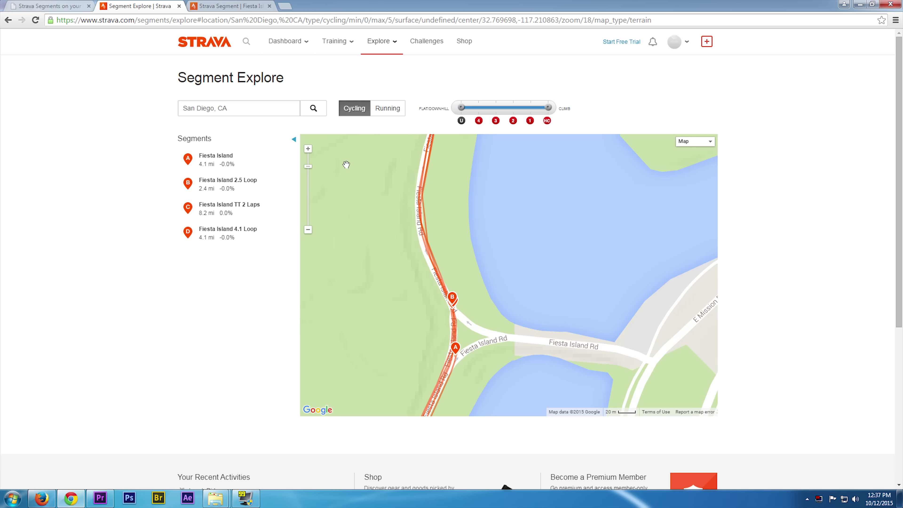
# Return to the Fiesta Island 4.1 Loop segment page and copy its URL from the address bar
pyautogui.click(224, 7)
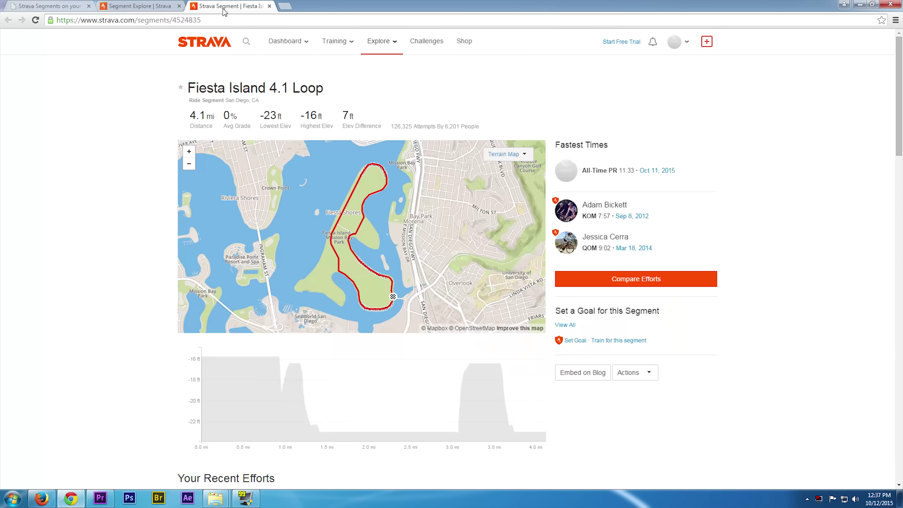
pyautogui.scroll(-5, 574, 324)
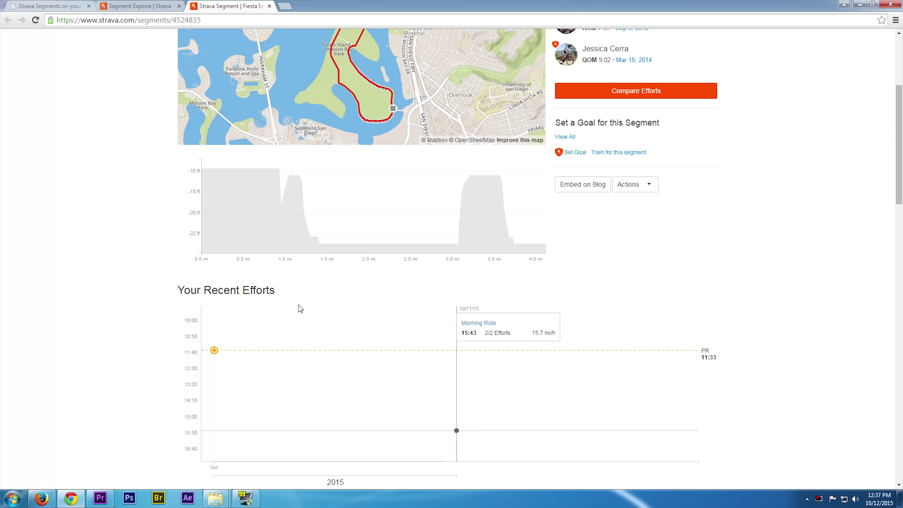
pyautogui.scroll(-8, 270, 316)
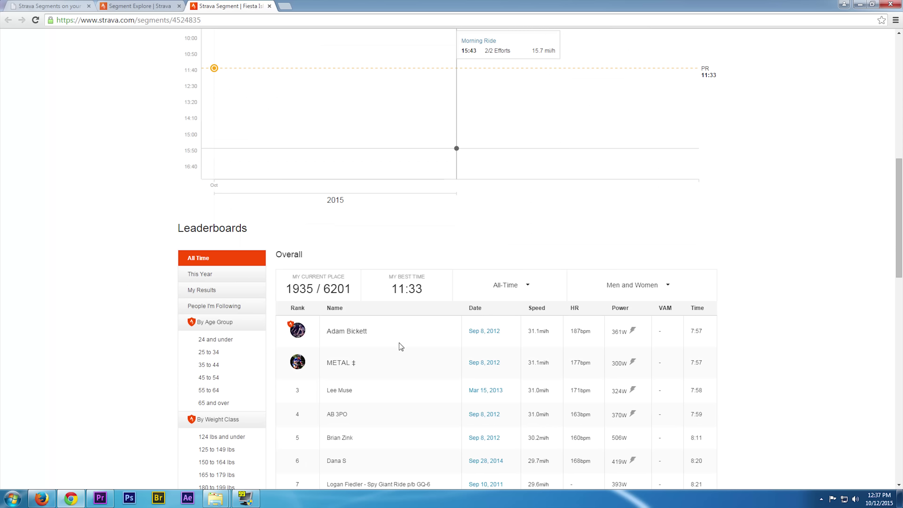
pyautogui.scroll(13, 807, 244)
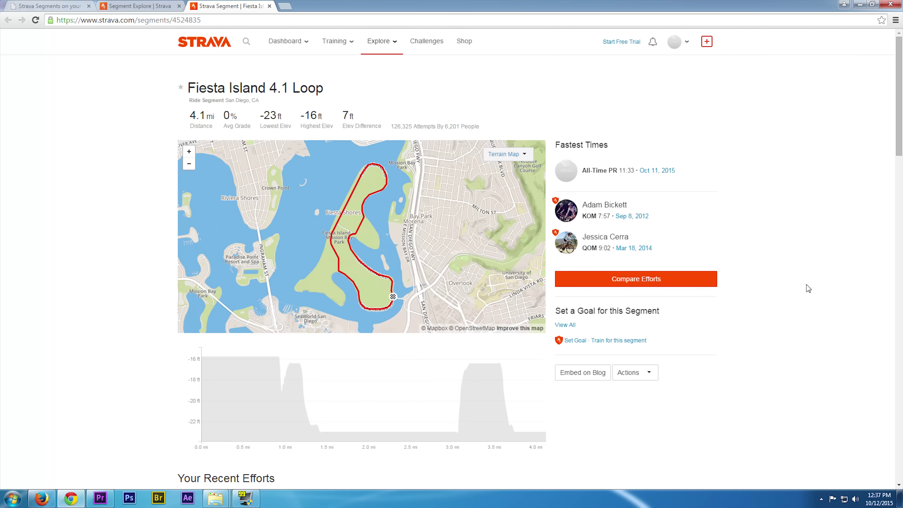
pyautogui.click(82, 20)
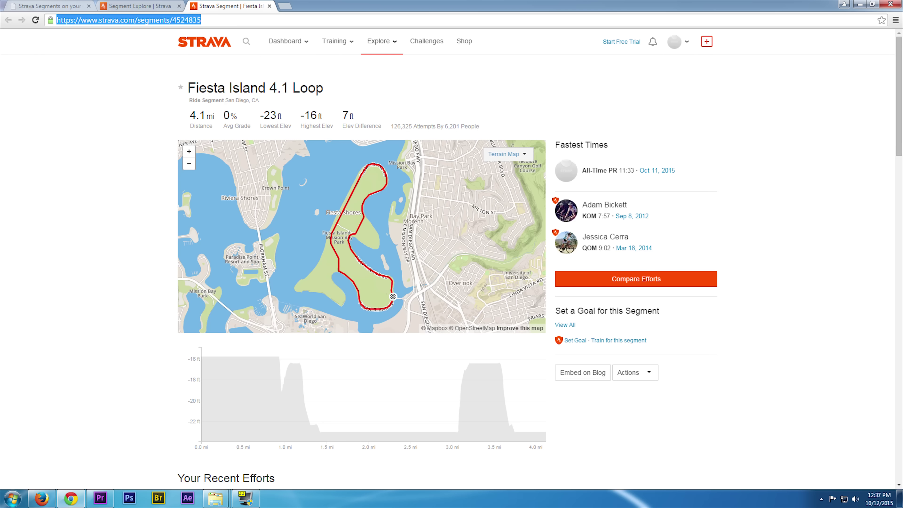
pyautogui.rightClick(199, 22)
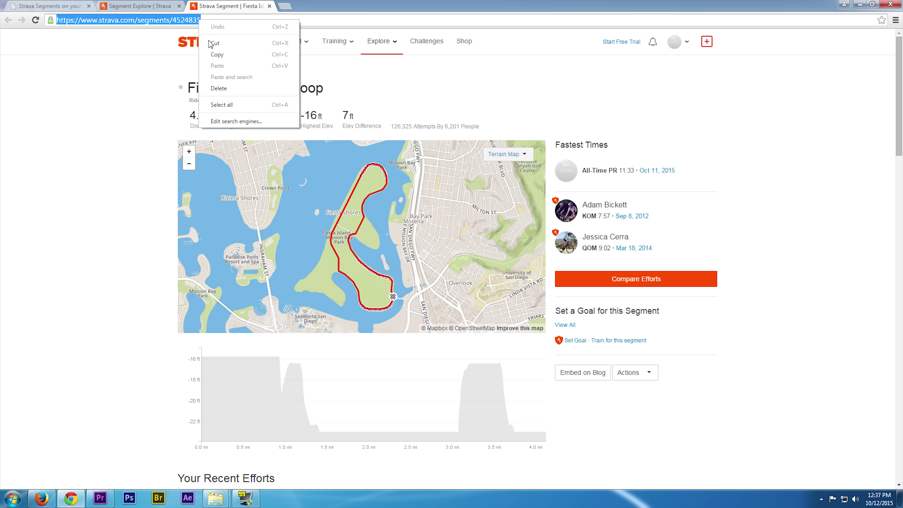
pyautogui.click(215, 54)
pyautogui.click(50, 6)
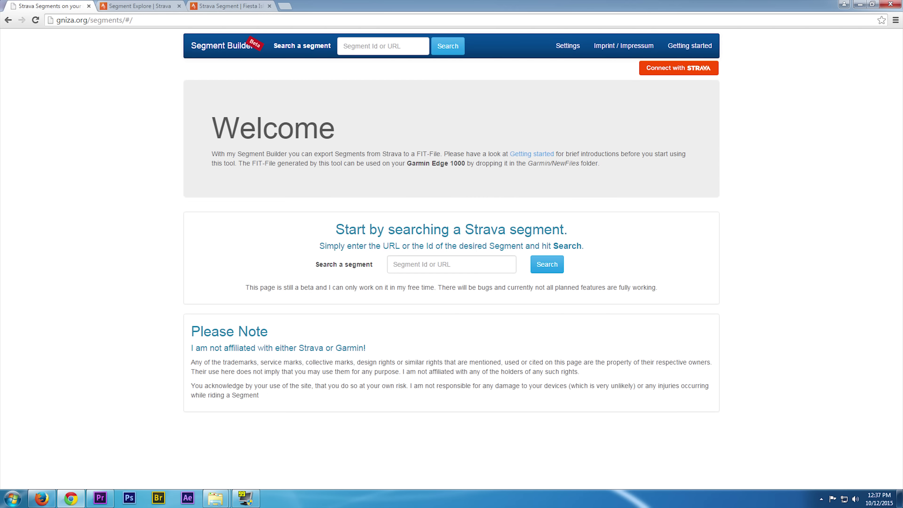
# Paste the Strava 4.1 Loop URL into the 'Segment Id or URL' field and search for it
pyautogui.moveTo(65, 20); pyautogui.dragTo(125, 20)
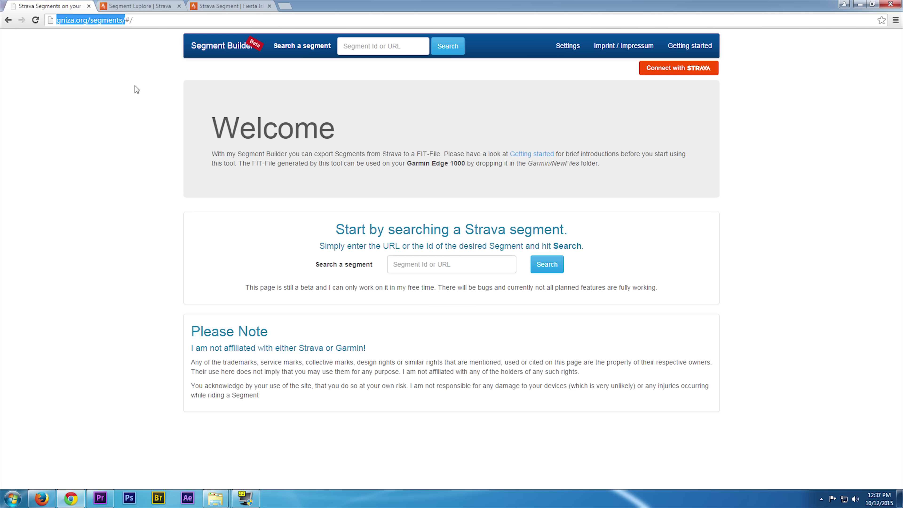
pyautogui.click(192, 110)
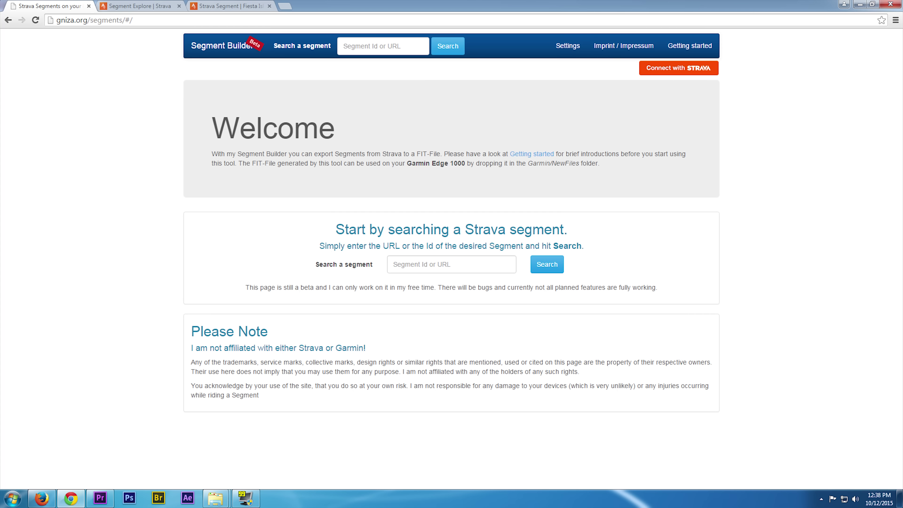
pyautogui.rightClick(381, 52)
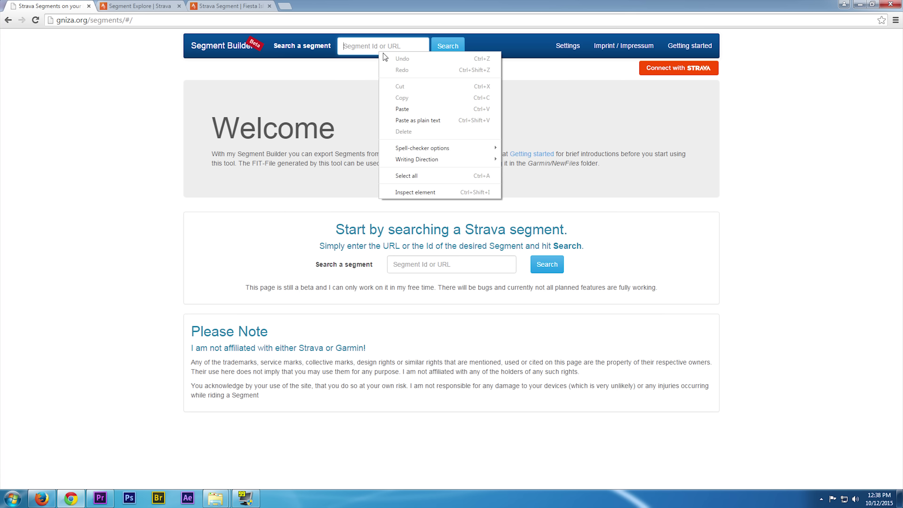
pyautogui.click(395, 109)
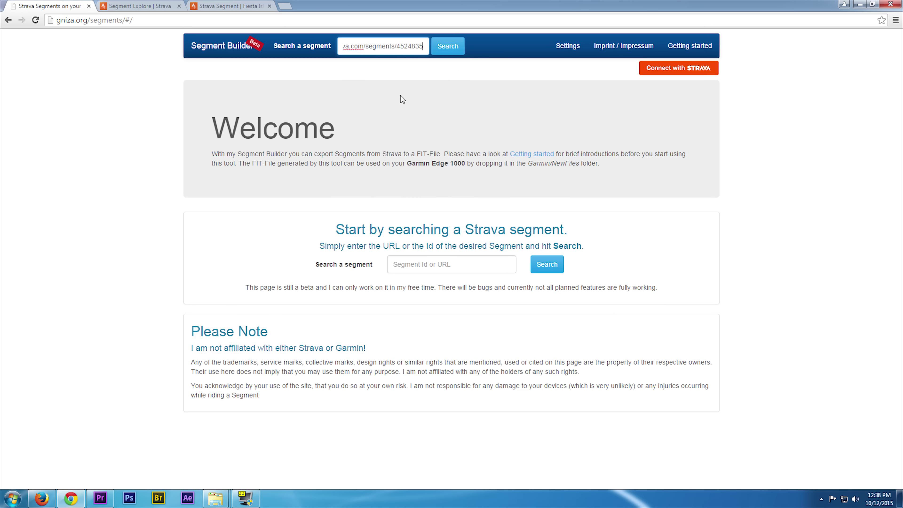
pyautogui.click(449, 46)
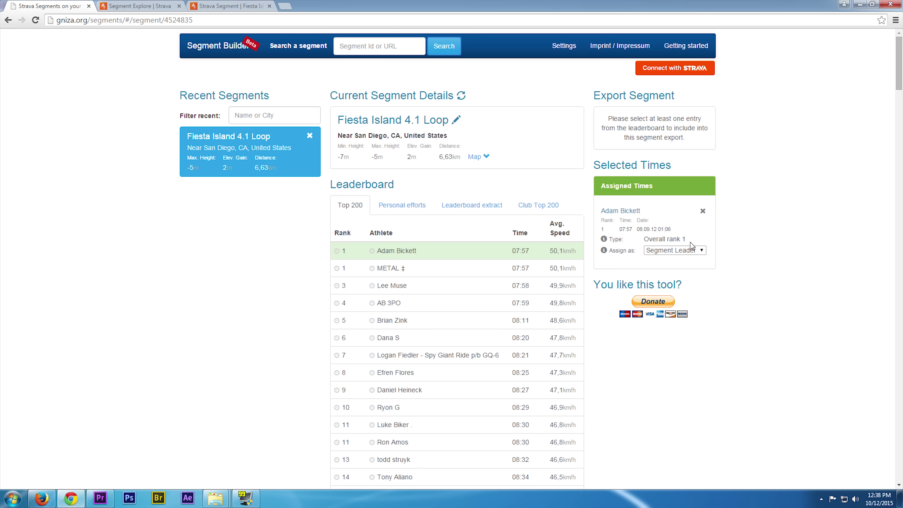
# Check the role options for the rank 1 time, leaving it assigned as Segment Leader
pyautogui.click(685, 252)
pyautogui.click(685, 253)
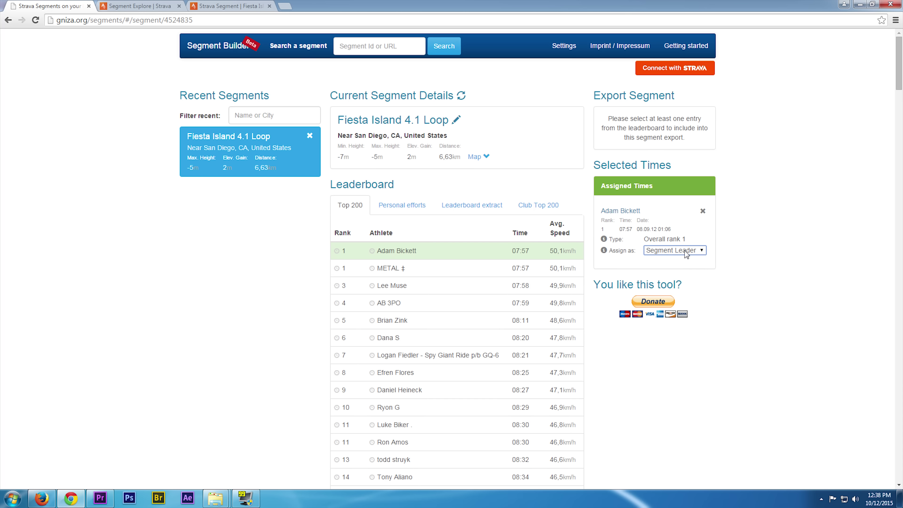
pyautogui.click(623, 230)
pyautogui.scroll(-2, 745, 238)
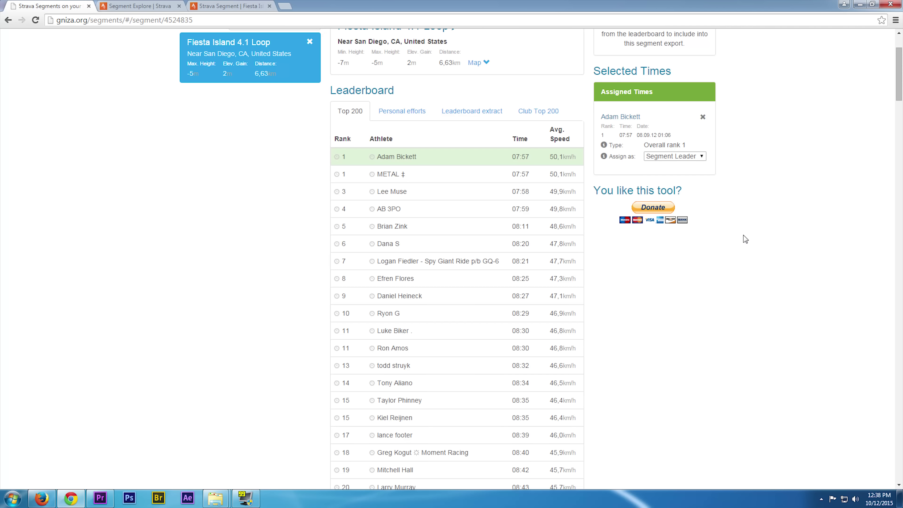
pyautogui.scroll(2, 733, 239)
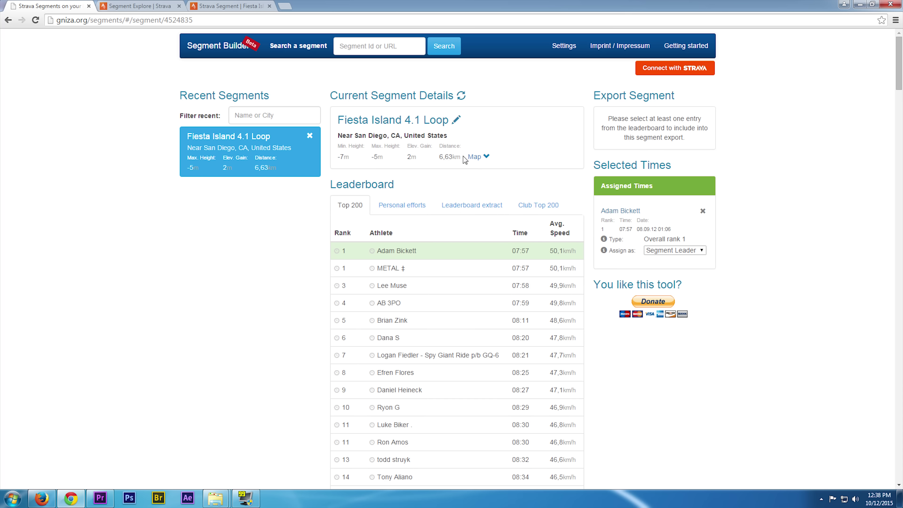
# Remove the rank 1 Segment Leader entry and scroll down through the Top 200 leaderboard
pyautogui.click(702, 211)
pyautogui.scroll(-19, 461, 284)
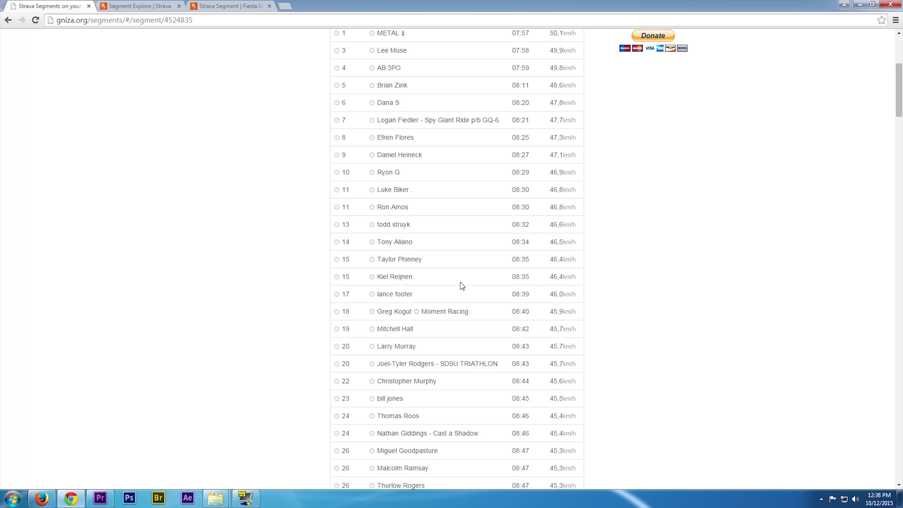
pyautogui.scroll(-20, 462, 284)
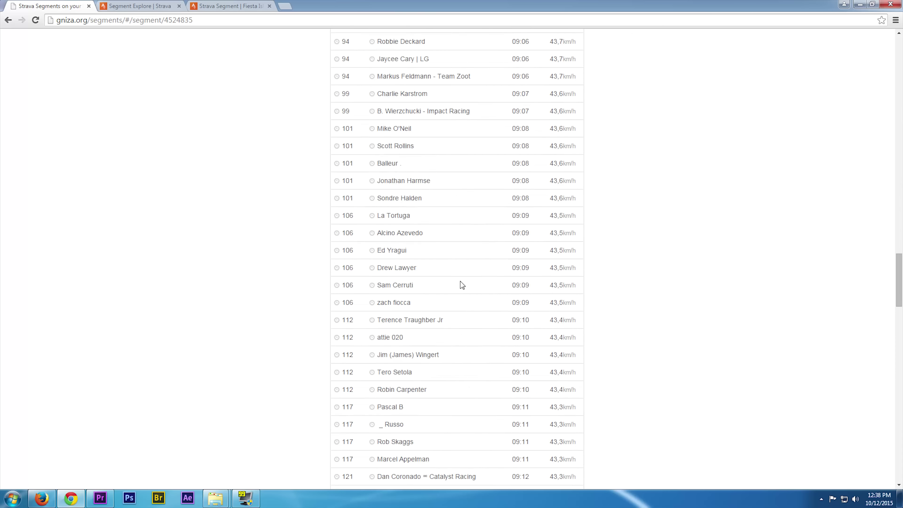
pyautogui.scroll(-20, 462, 285)
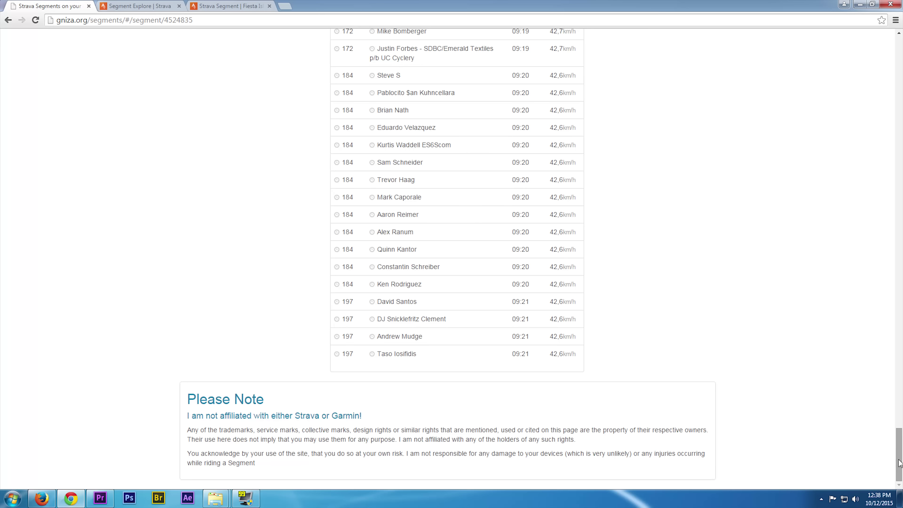
pyautogui.moveTo(900, 463); pyautogui.dragTo(899, 68)
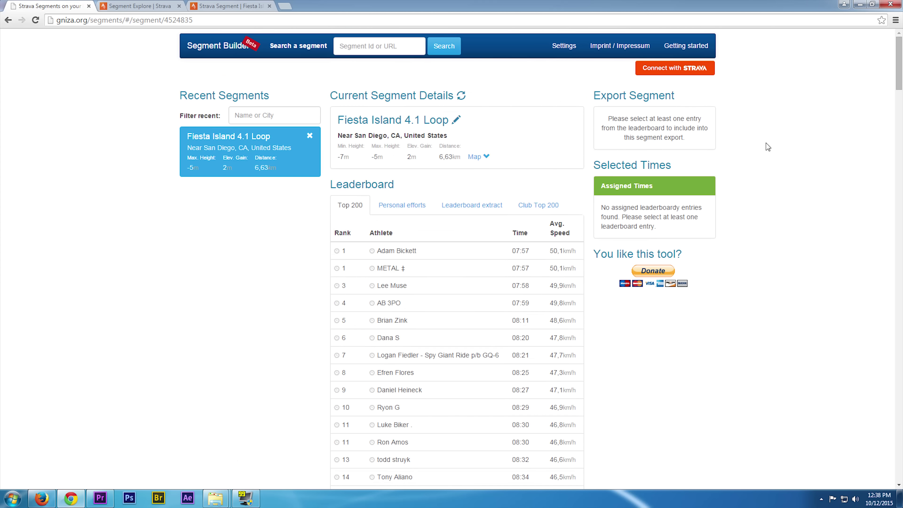
# Open the leaderboard extract around rank 400 and export segment_Fiesta Island 4.1 Loop.fit
pyautogui.click(463, 210)
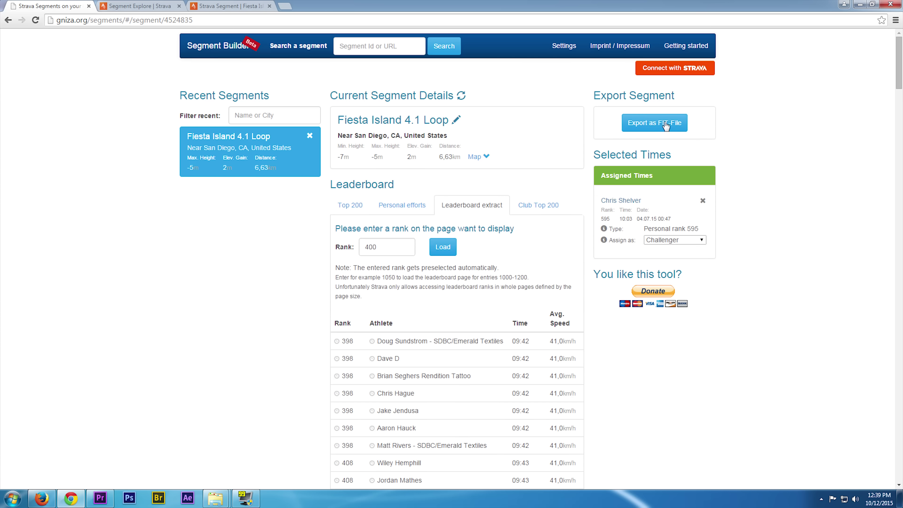
pyautogui.click(665, 125)
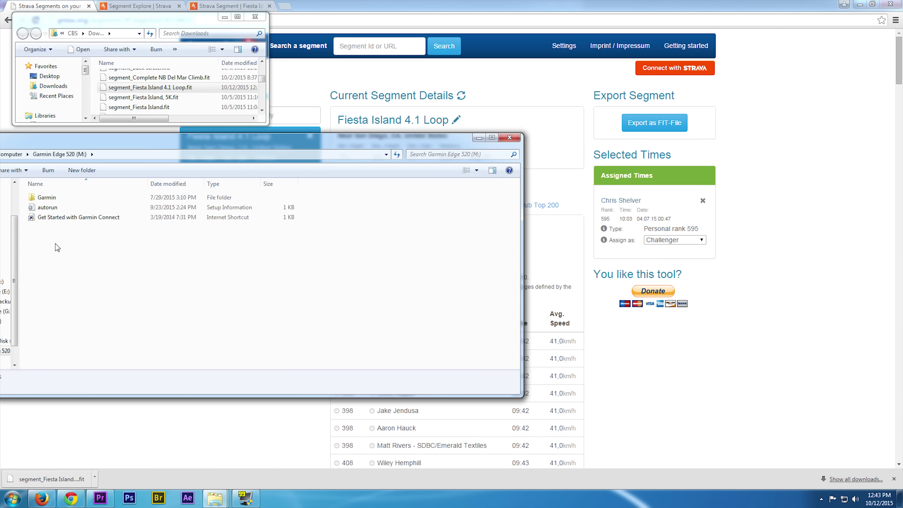
# Copy segment_Fiesta Island 4.1 Loop.fit from the Downloads folder
pyautogui.click(33, 200)
pyautogui.click(114, 89)
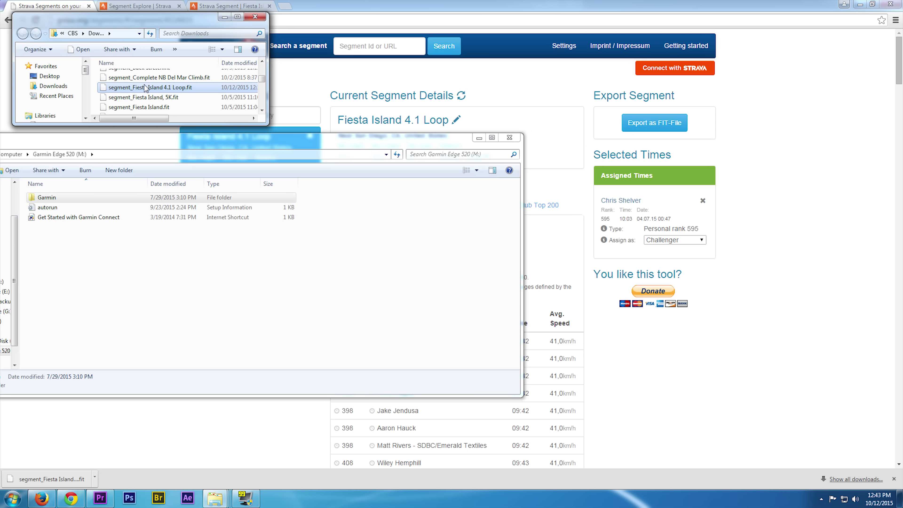
pyautogui.rightClick(106, 89)
pyautogui.click(107, 219)
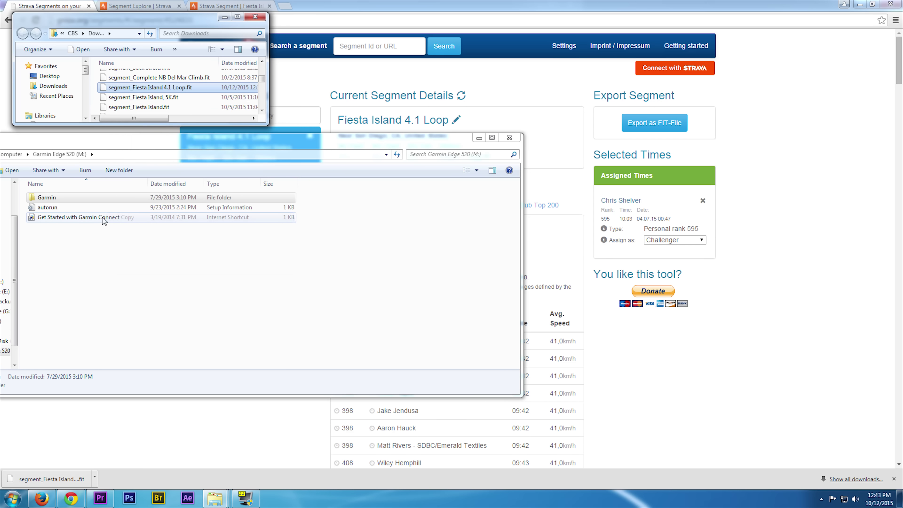
# Paste the file into the Garmin Edge 520's Garmin\Segments folder
pyautogui.doubleClick(46, 197)
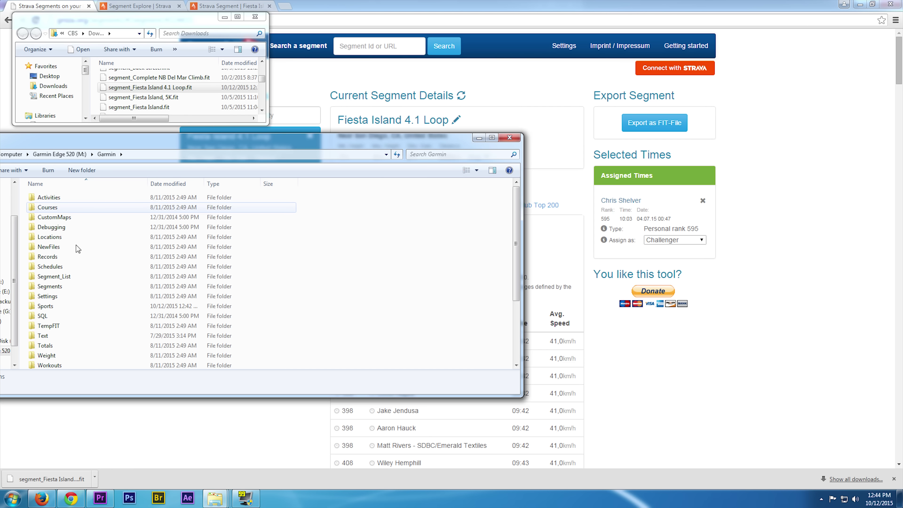
pyautogui.doubleClick(52, 285)
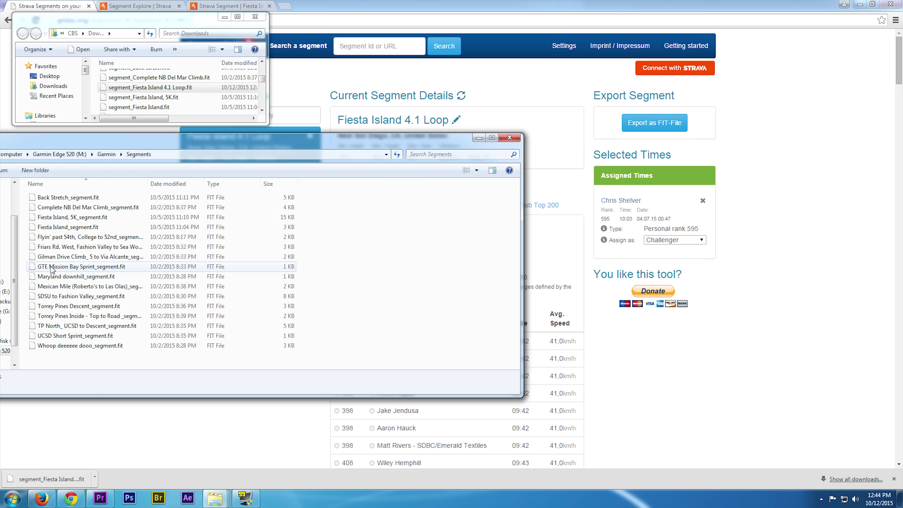
pyautogui.moveTo(58, 347); pyautogui.dragTo(213, 207)
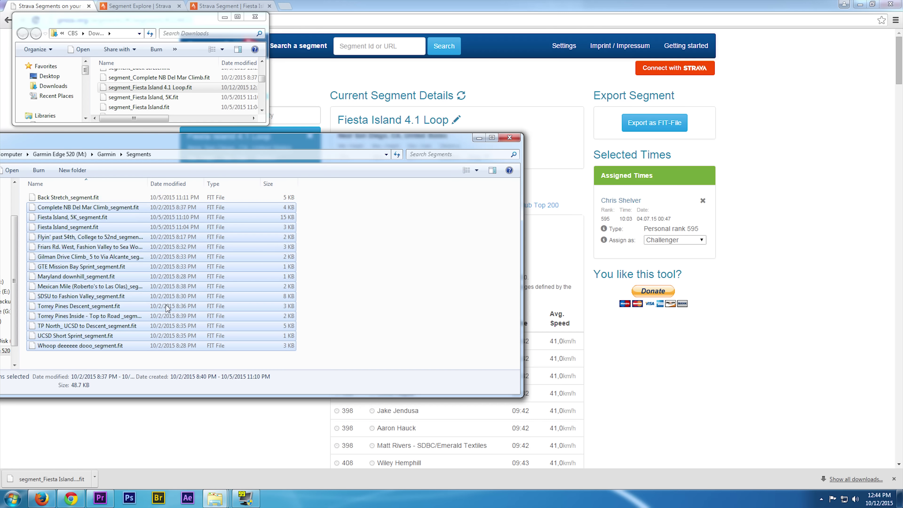
pyautogui.click(328, 302)
pyautogui.rightClick(317, 244)
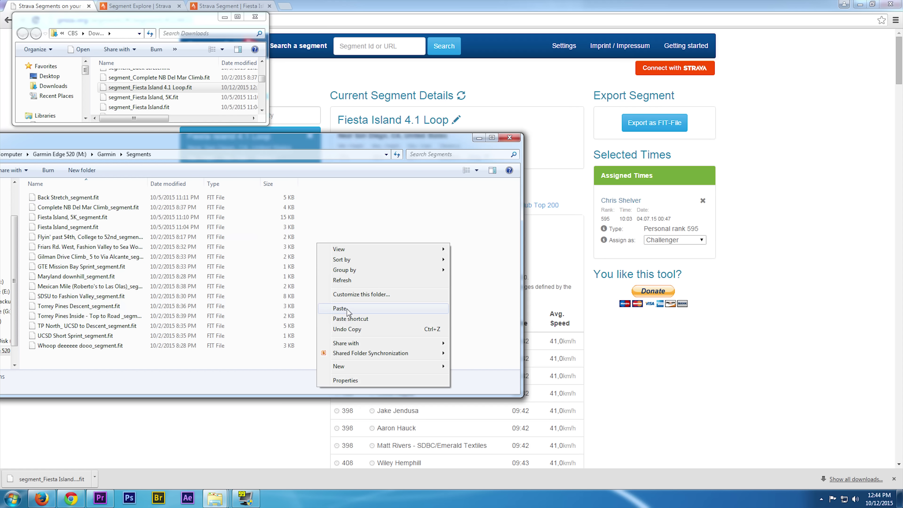
pyautogui.click(320, 308)
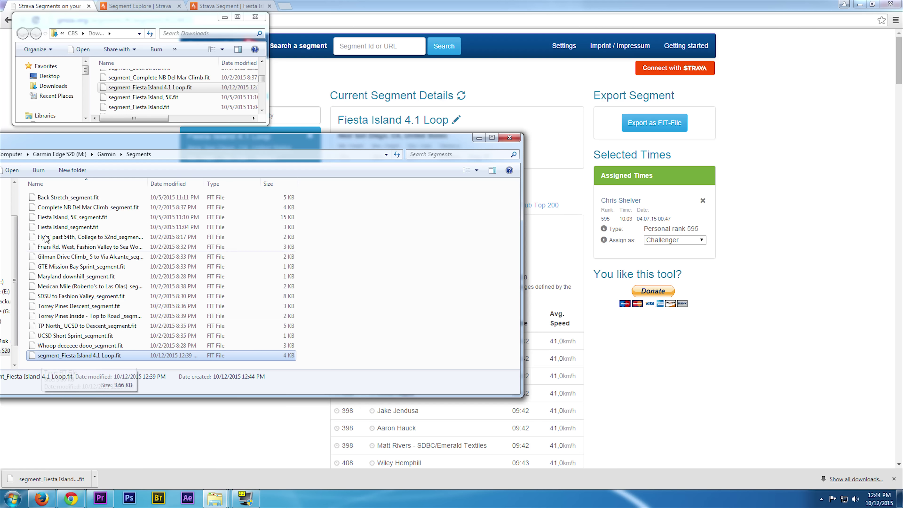
# Review the existing Fiesta Island segment files, then close the Segments window
pyautogui.click(35, 230)
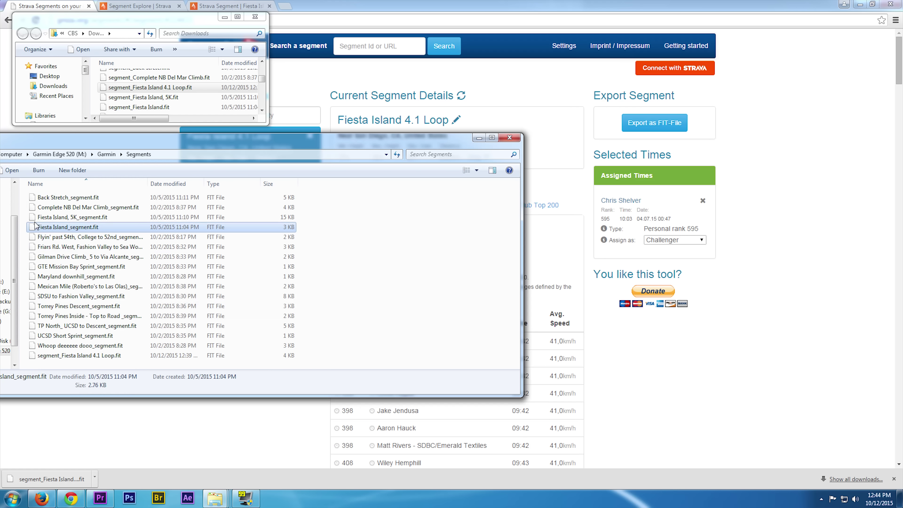
pyautogui.click(34, 217)
pyautogui.click(31, 228)
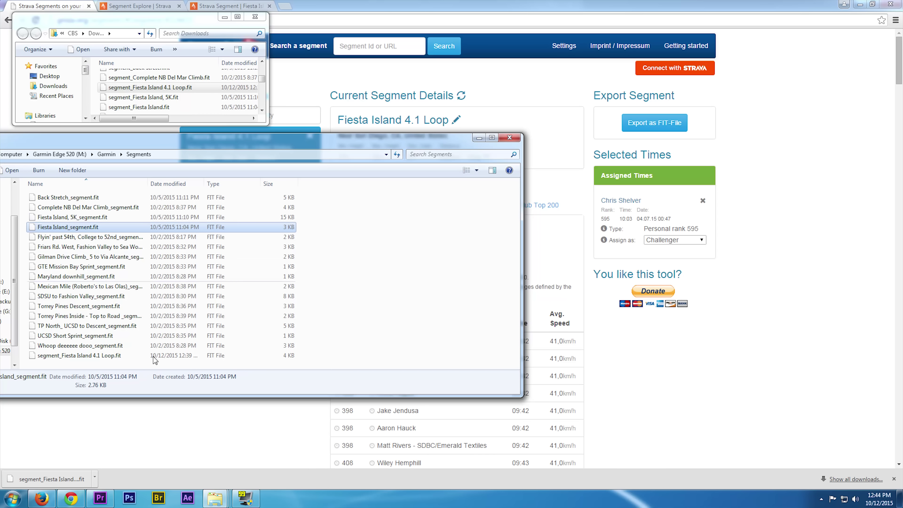
pyautogui.click(391, 311)
pyautogui.moveTo(188, 144); pyautogui.dragTo(306, 168)
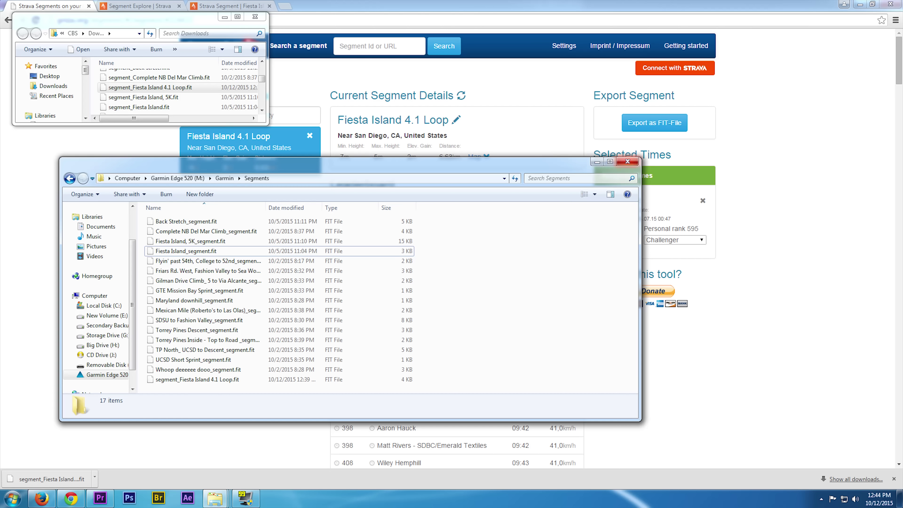
pyautogui.click(635, 164)
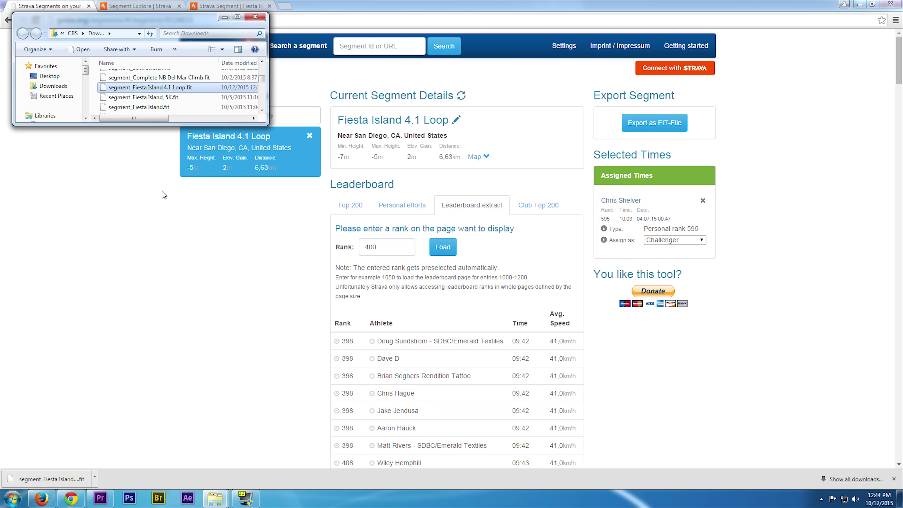